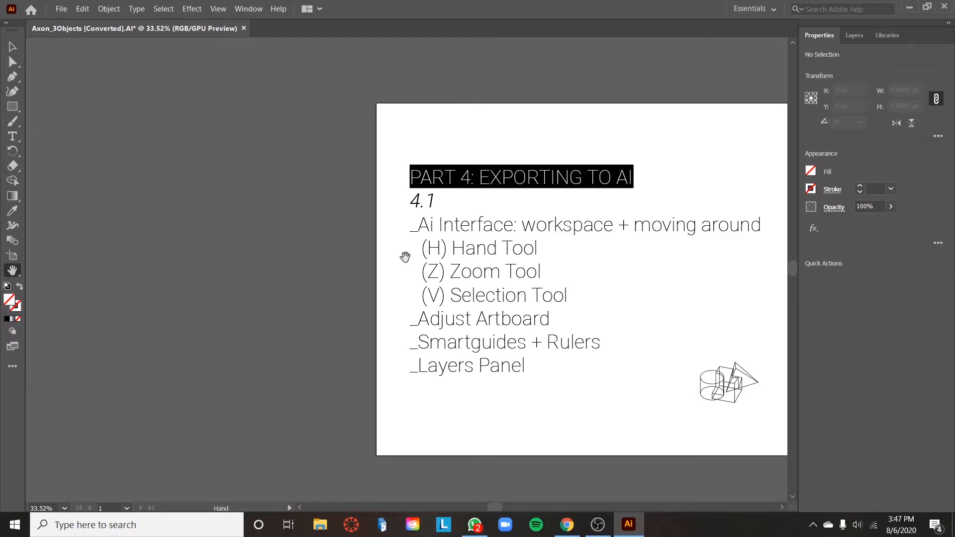
Step: Examine the artboard and the full extent of the canvas surrounding it with the Hand tool and different magnifications
click(19, 277)
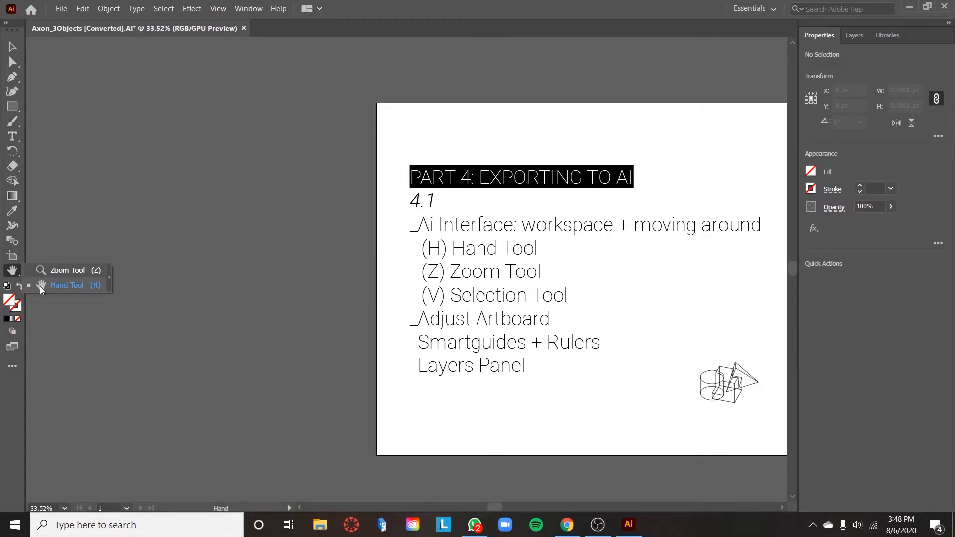
click(239, 262)
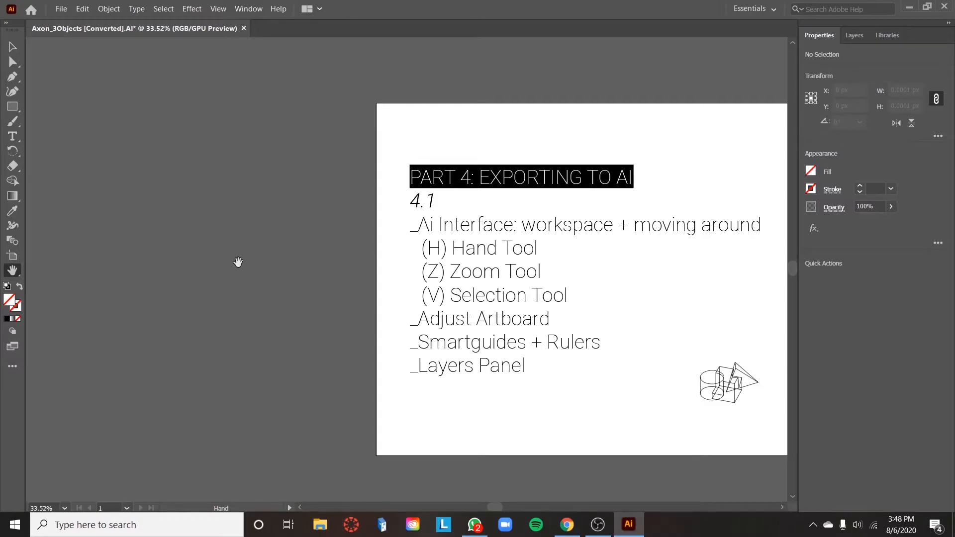
drag(332, 230, 50, 320)
drag(584, 294, 688, 307)
drag(377, 315, 357, 323)
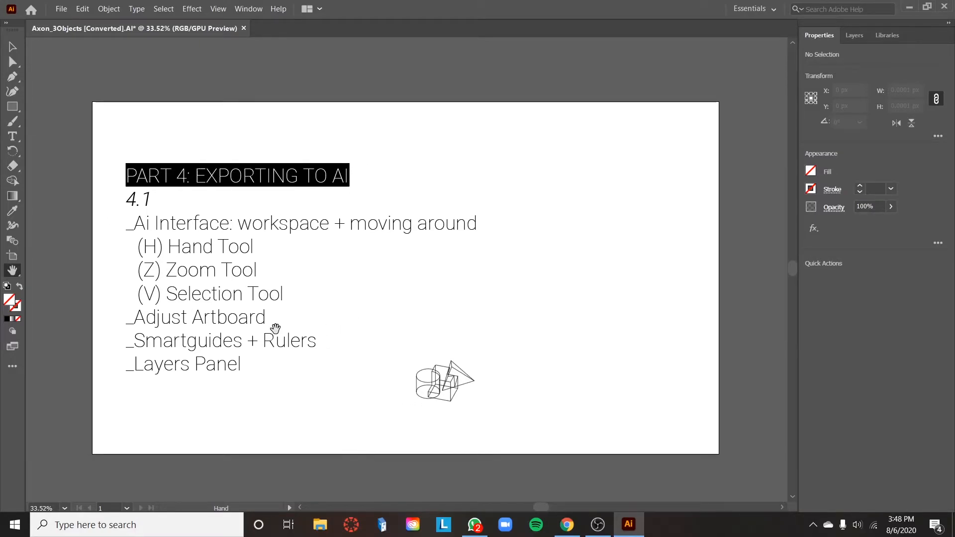
key(ctrl+minus)
key(ctrl+minus)
key(ctrl+minus)
key(ctrl+minus)
key(ctrl+minus)
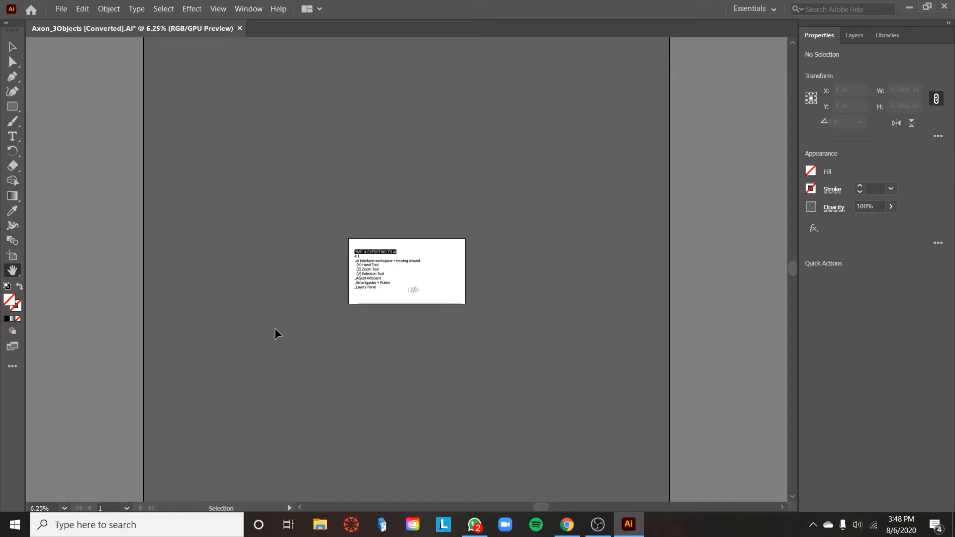
key(ctrl+minus)
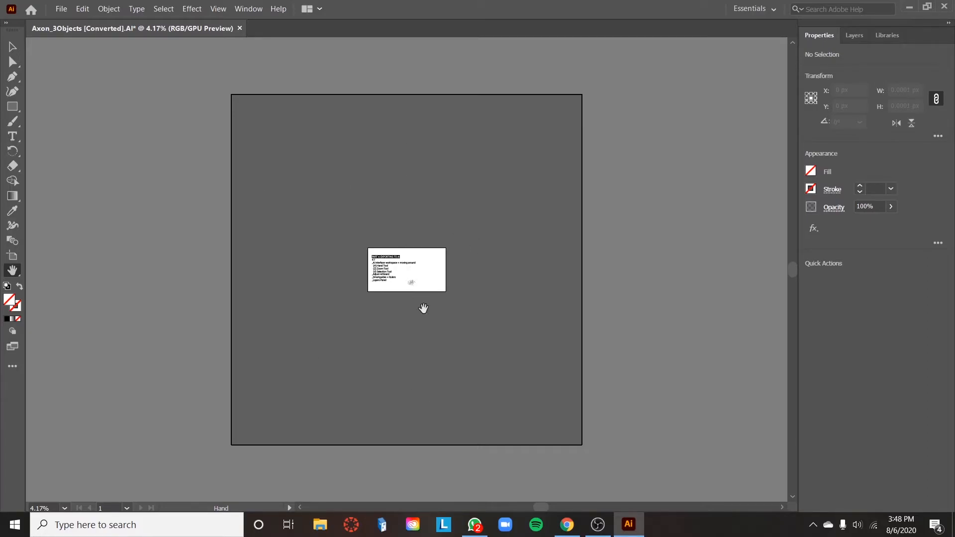
key(ctrl+plus)
key(ctrl+plus)
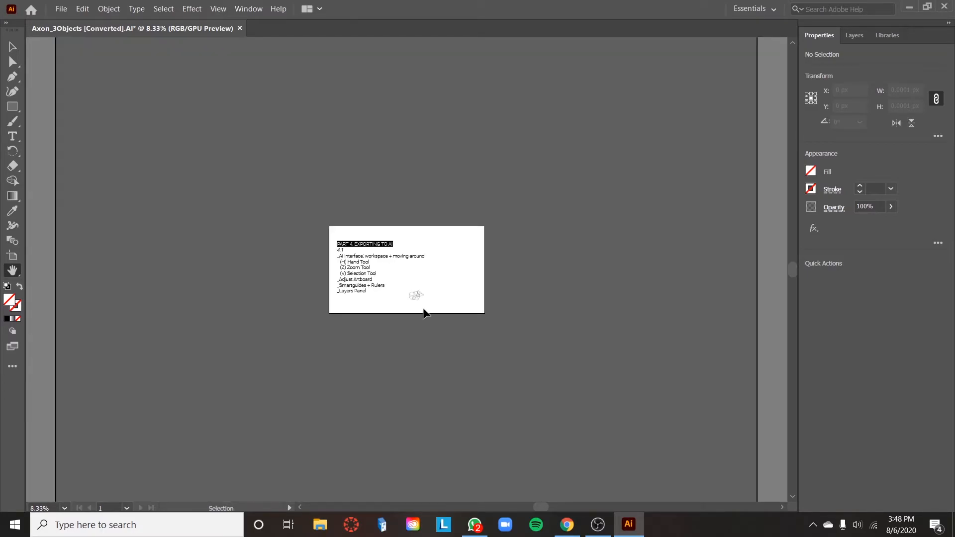
Step: Select the line drawing of the three solids and try to move it beyond the canvas's left edge
key(v)
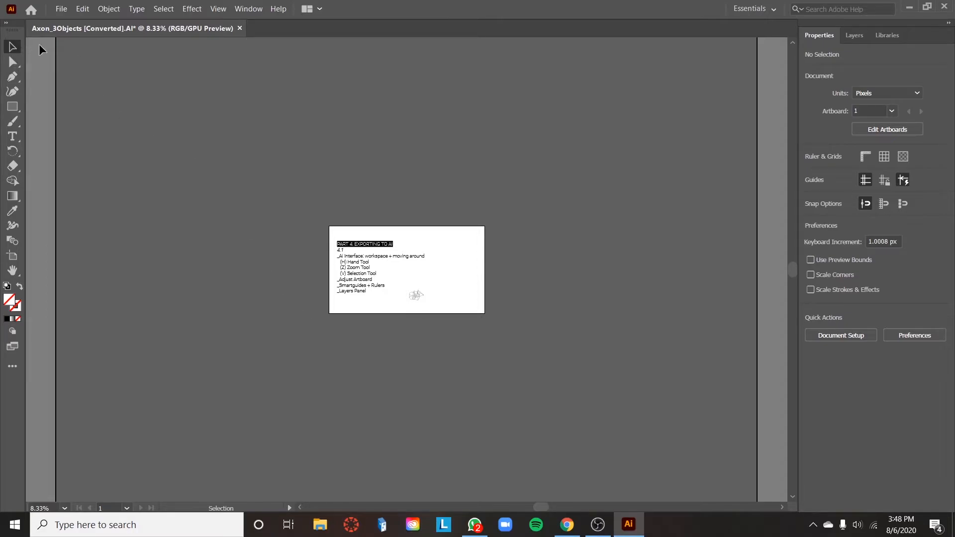
drag(429, 282, 403, 308)
mouse_move(403, 306)
mouse_down()
mouse_move(315, 293)
mouse_move(207, 230)
mouse_move(118, 239)
mouse_move(41, 270)
mouse_move(64, 266)
mouse_move(41, 264)
mouse_up()
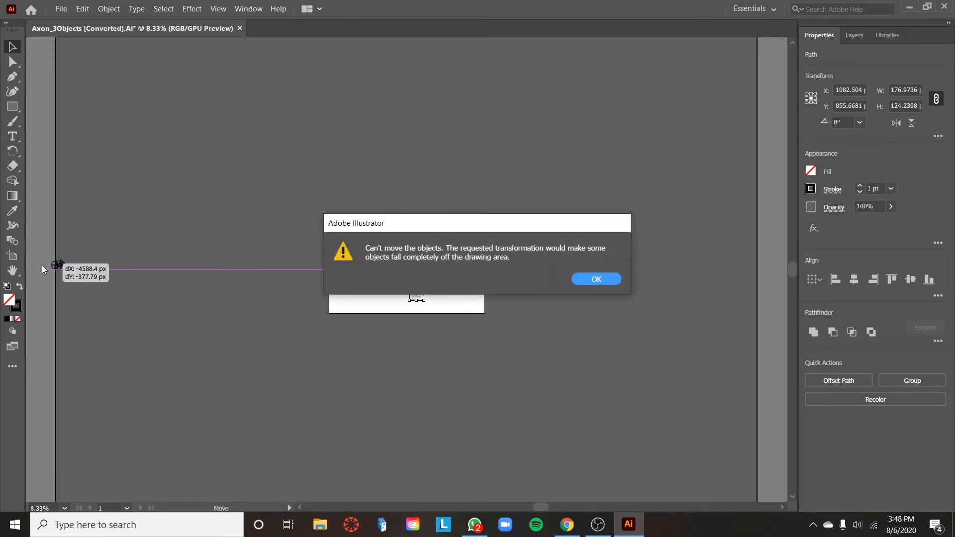
click(587, 282)
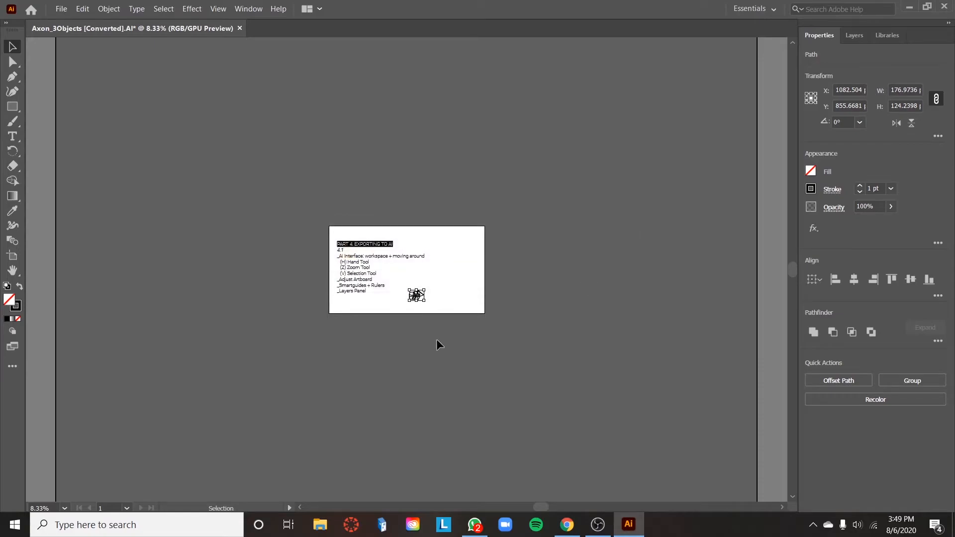
Step: Move the line drawing just below the artboard, deselect it and undo the move
drag(419, 294, 394, 340)
click(477, 343)
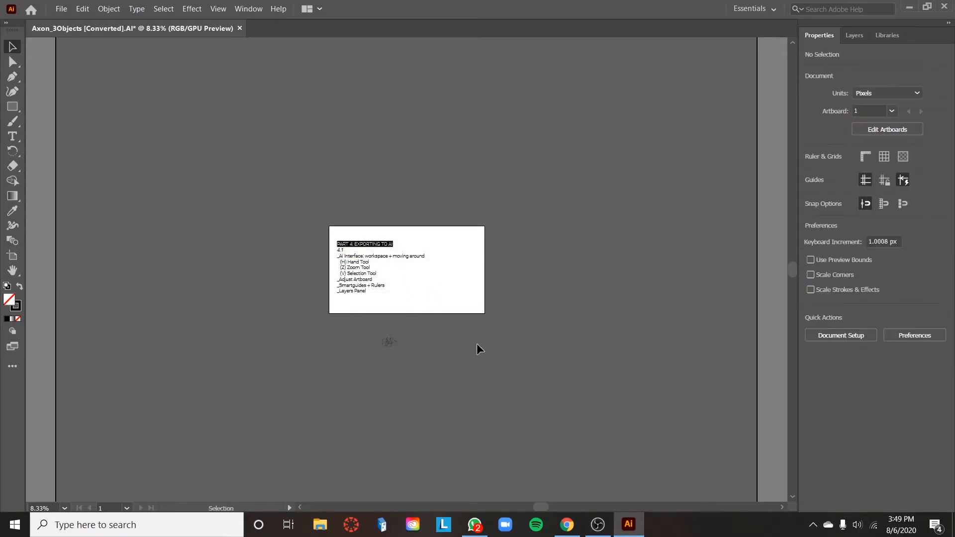
key(ctrl+z)
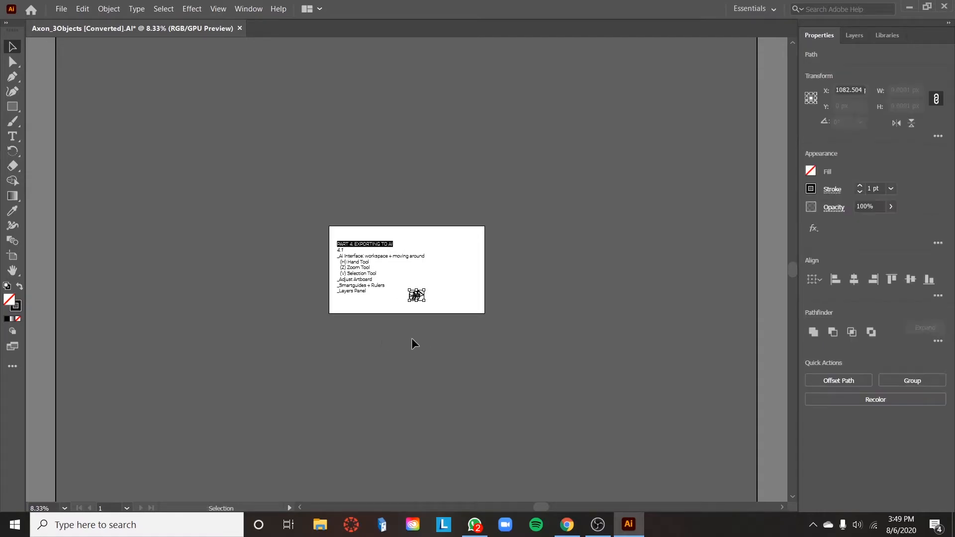
Step: Deselect the line drawing and set the general units to inches in the preferences
key(a)
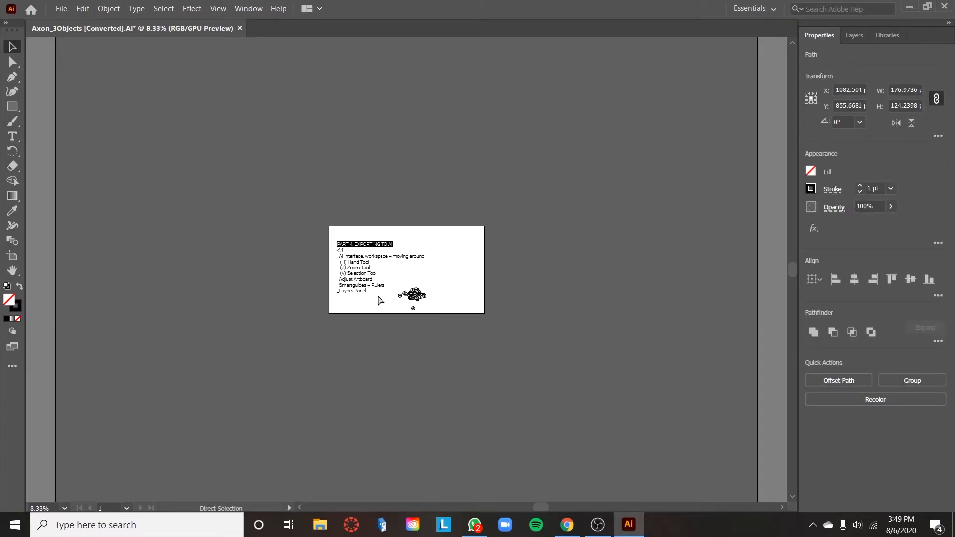
key(ctrl+equal)
key(ctrl+equal)
key(ctrl+equal)
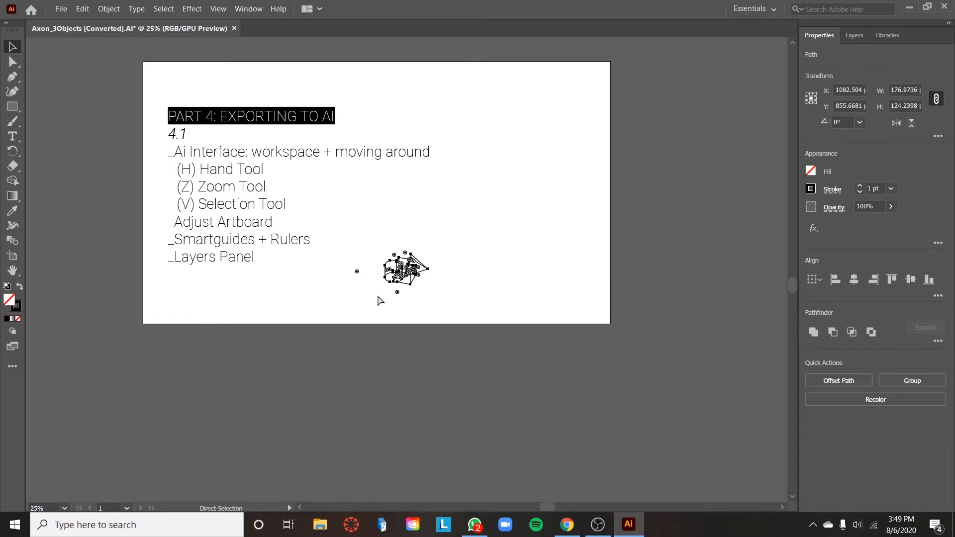
key(v)
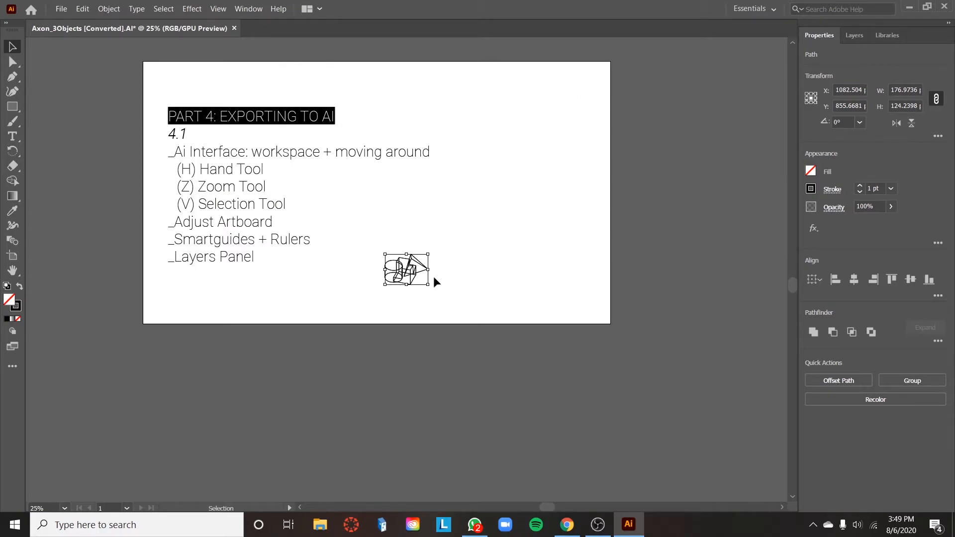
click(573, 243)
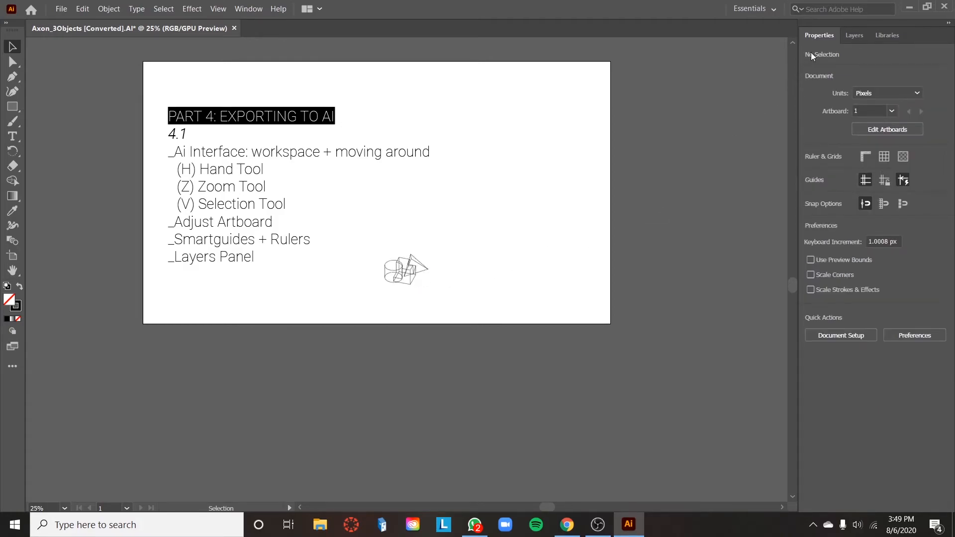
click(928, 335)
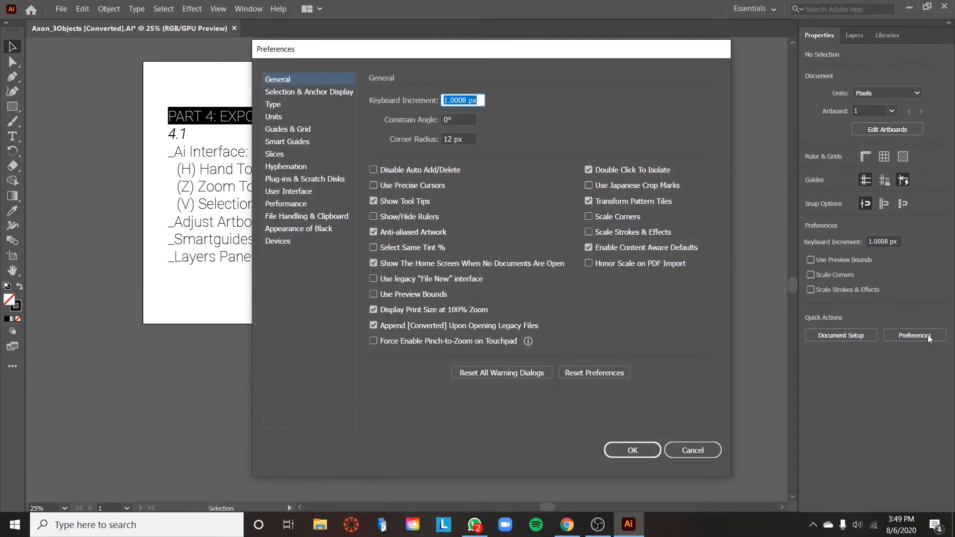
click(278, 117)
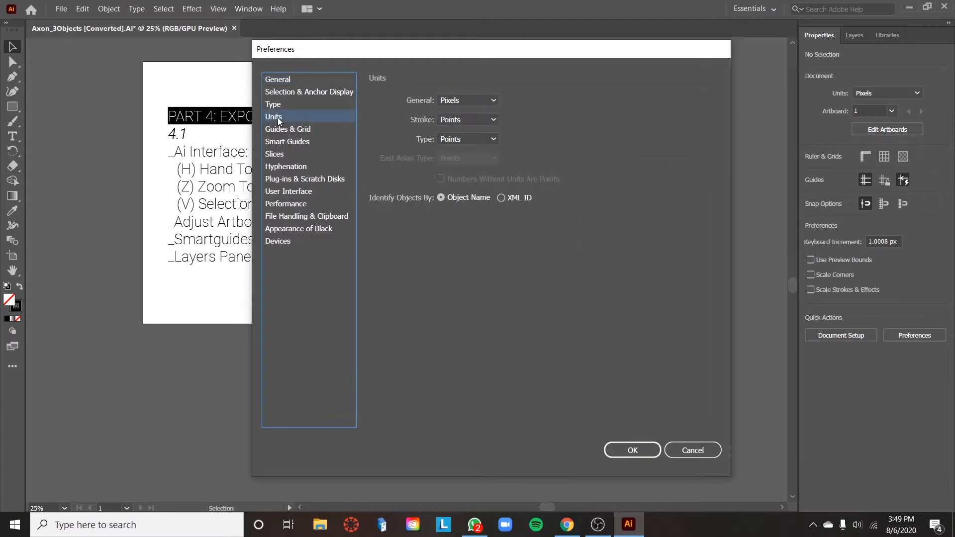
click(494, 100)
click(487, 157)
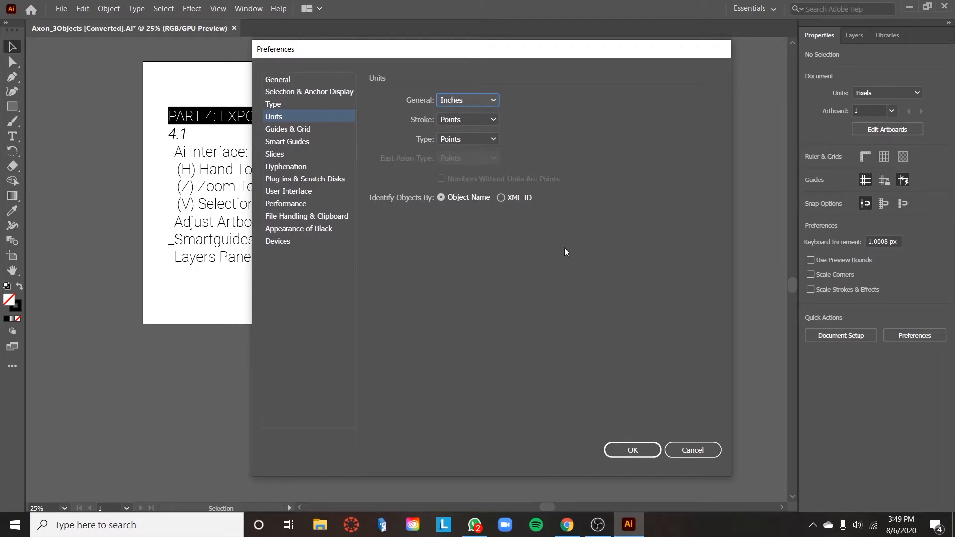
click(632, 450)
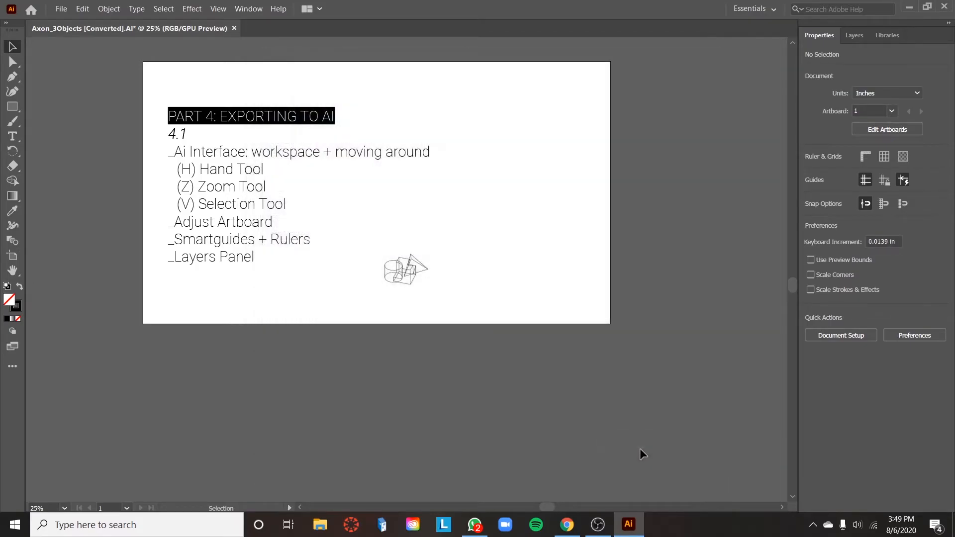
Step: Resize the artboard to the 11 by 17 in Tabloid format, switch it to landscape orientation and finish editing it
click(873, 130)
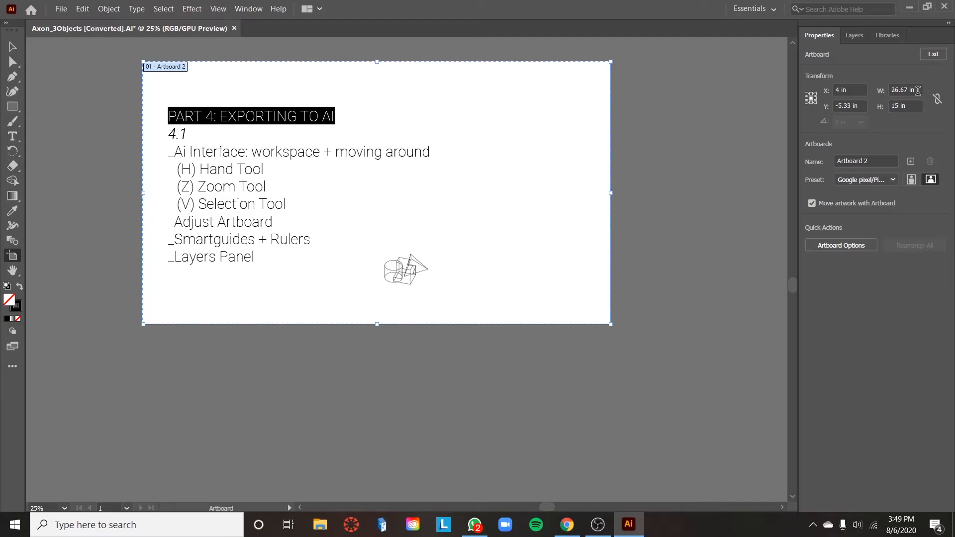
click(918, 90)
text(11)
key(Tab)
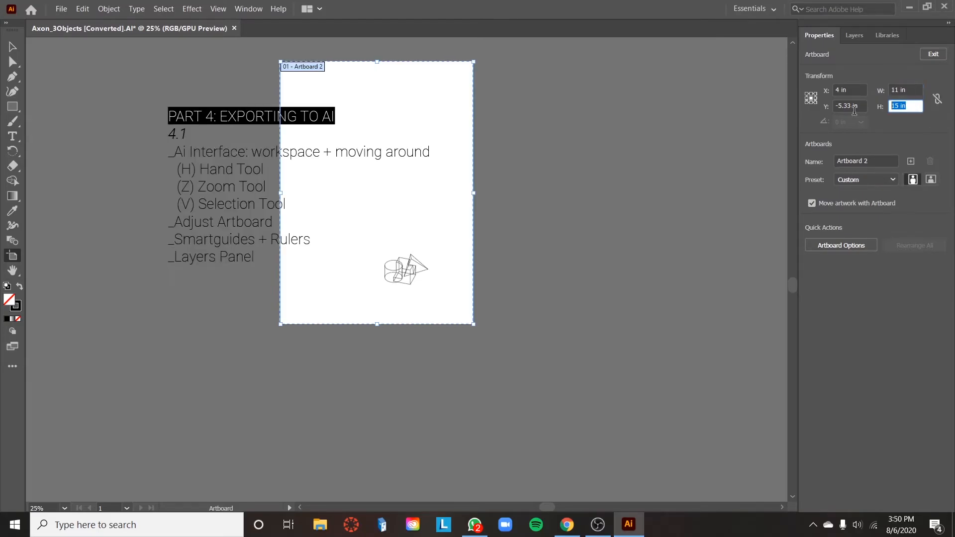
text(17)
key(Return)
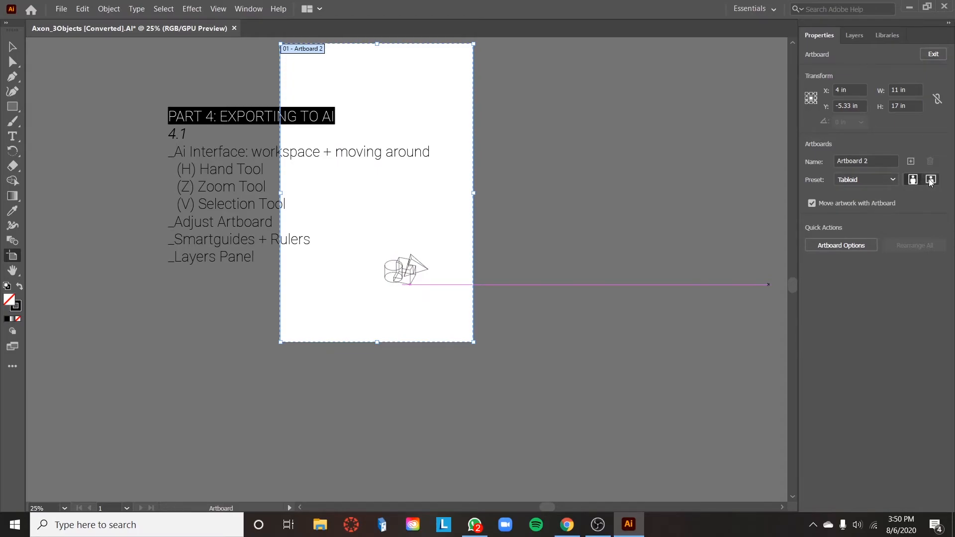
click(931, 180)
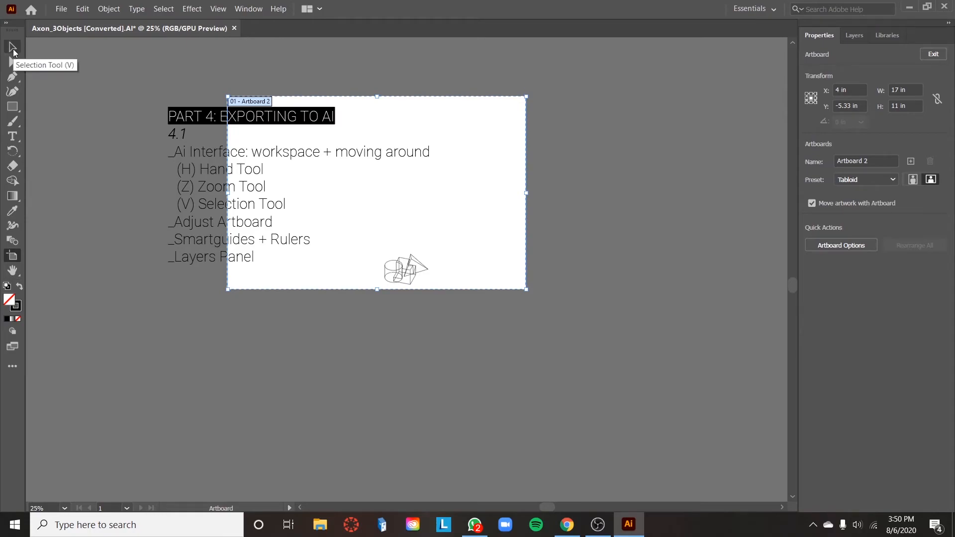
click(13, 49)
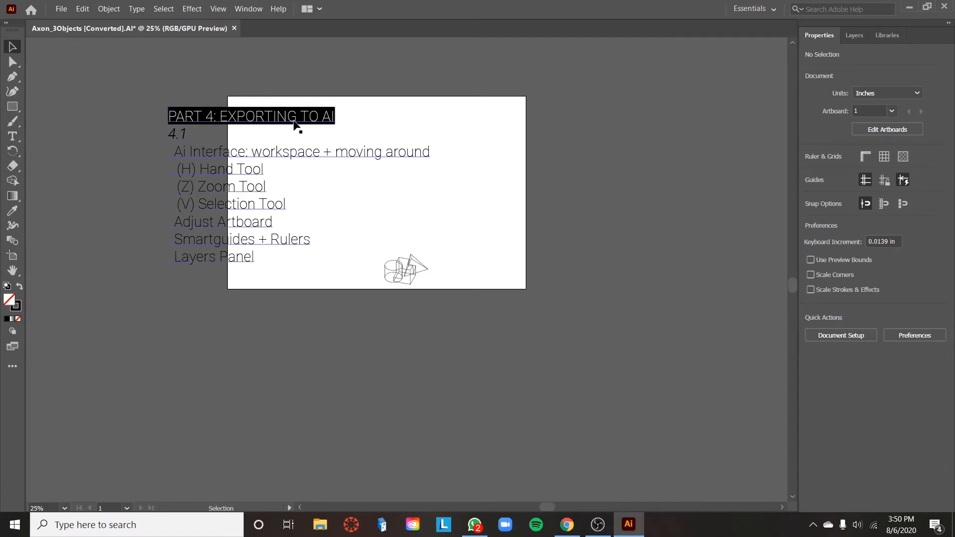
Step: Move the text block off the artboard's left side and centre the line drawing on the artboard at X 8.5 in, Y 5.5 in
drag(246, 185, 45, 187)
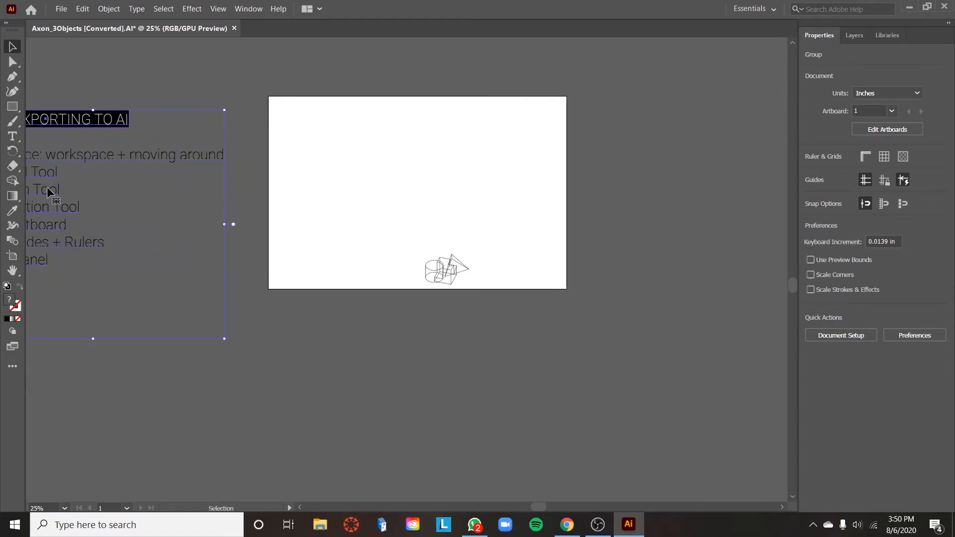
click(470, 323)
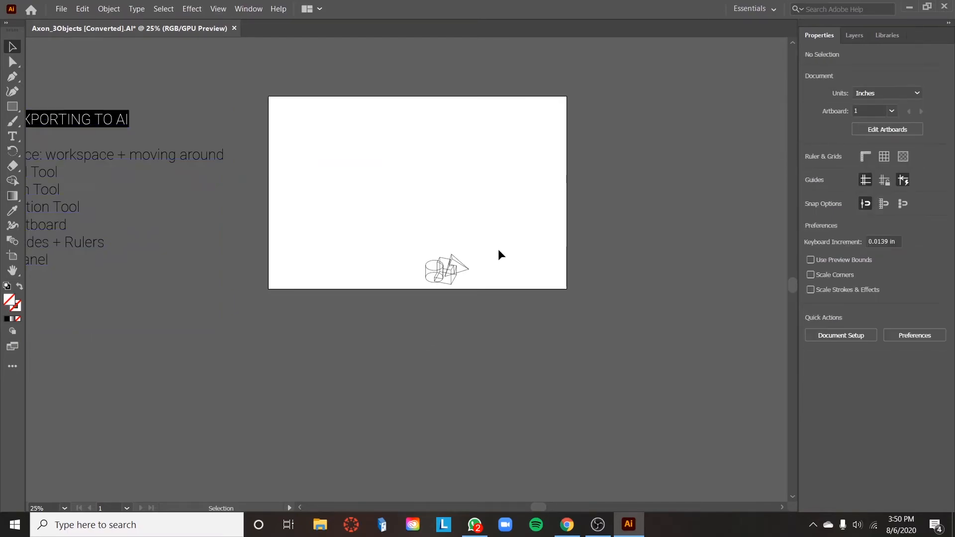
drag(502, 238, 384, 320)
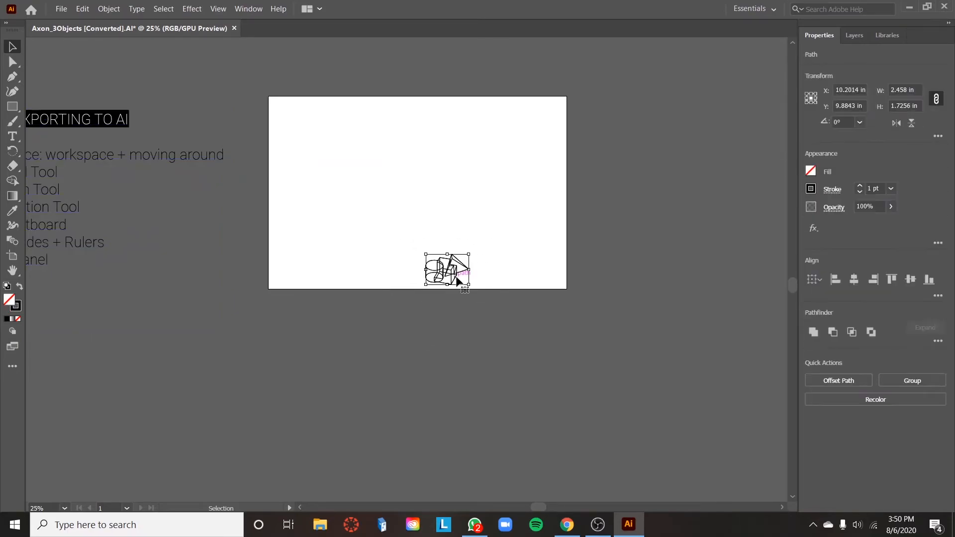
drag(452, 275, 421, 198)
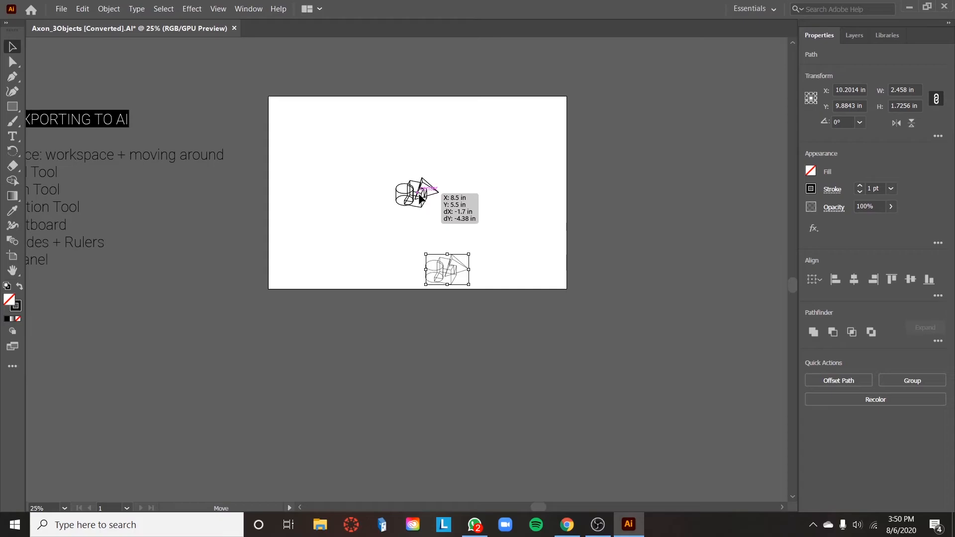
drag(420, 195, 420, 196)
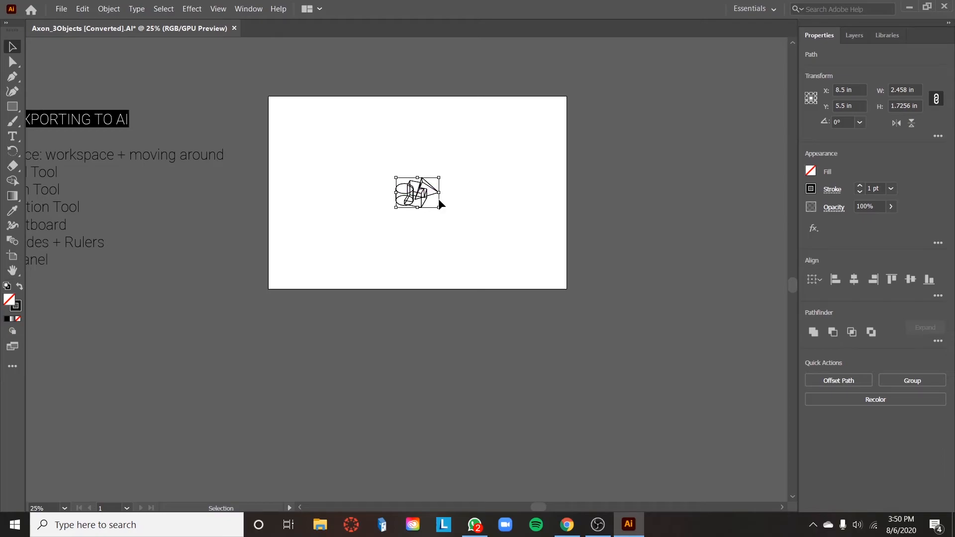
Step: Show the rulers along the edges of the document
click(218, 9)
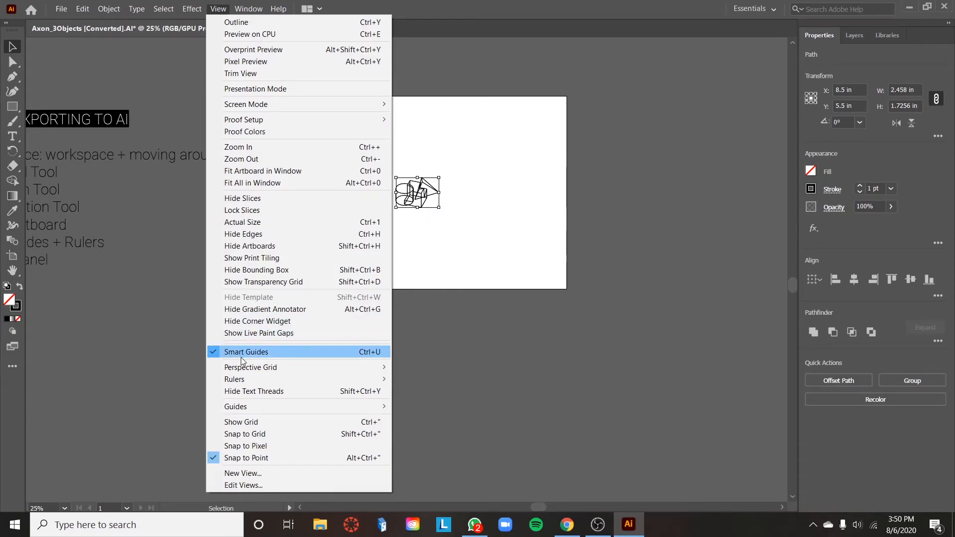
mouse_move(251, 381)
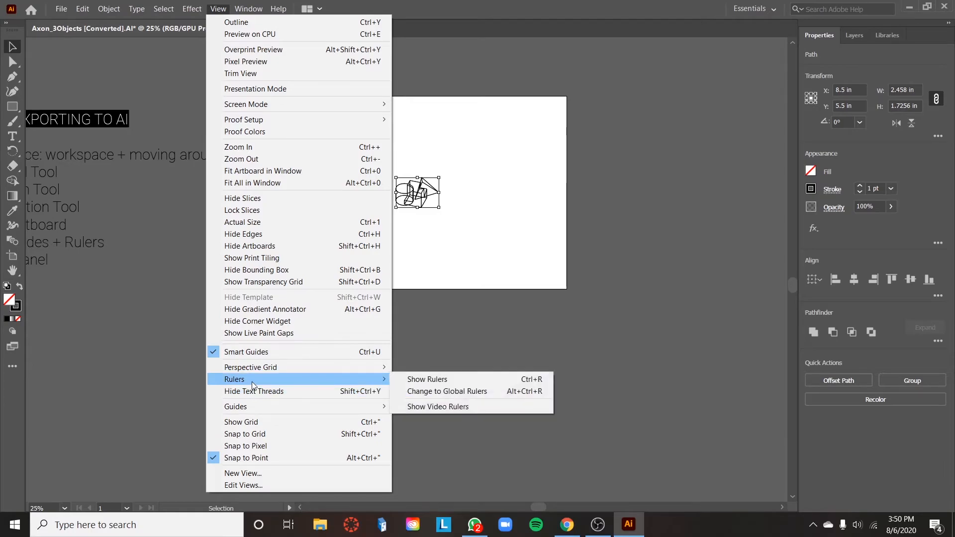
click(412, 380)
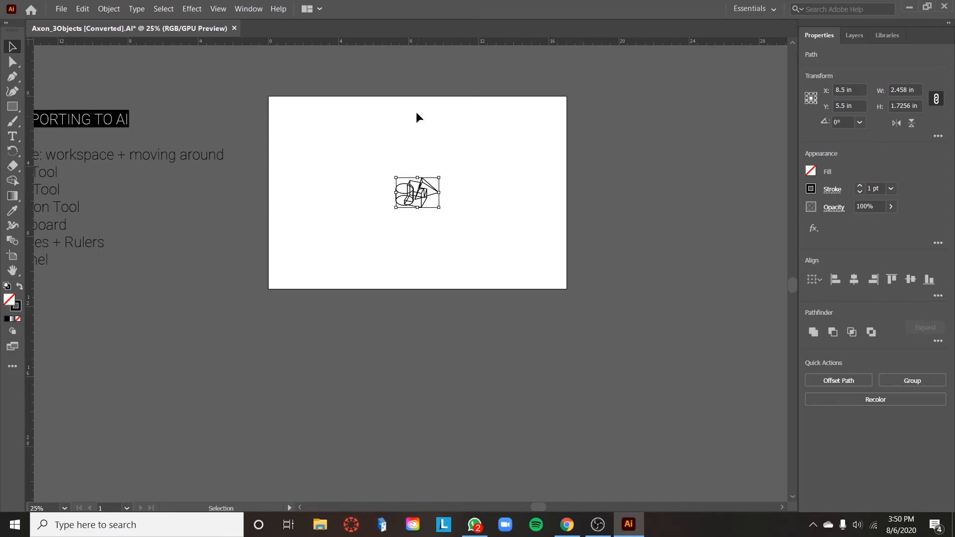
Step: Place a horizontal ruler guide across the artboard about 1.7 in below its top edge
key(a)
key(ctrl+=)
key(ctrl+=)
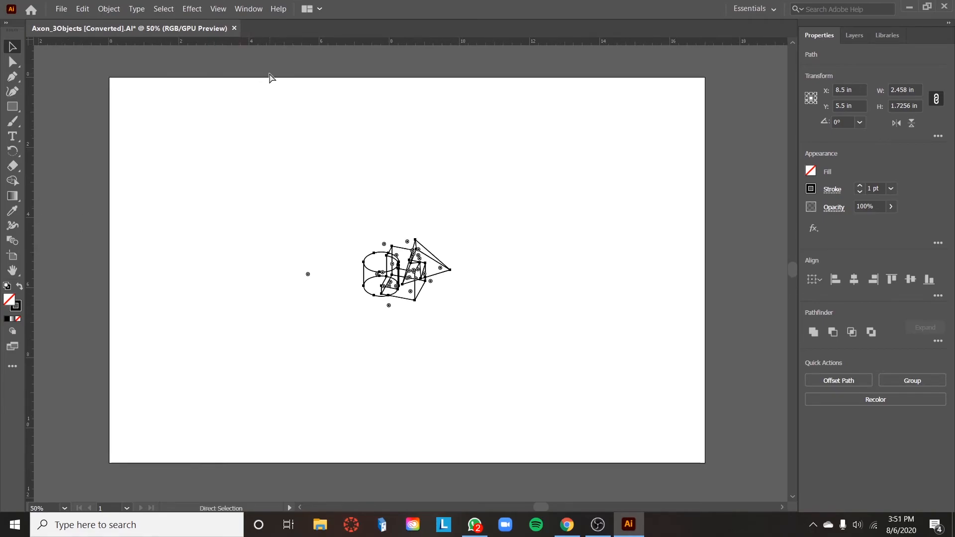
key(v)
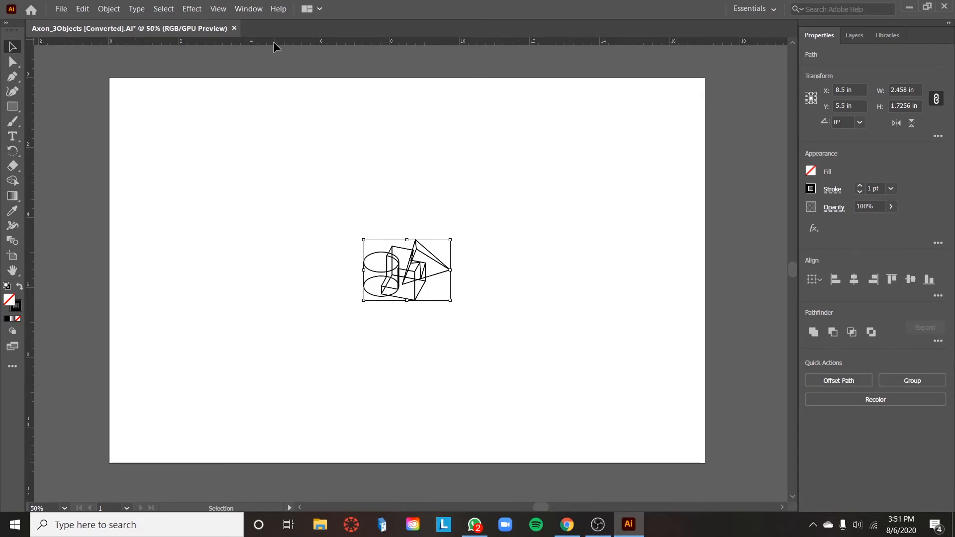
drag(274, 41, 276, 137)
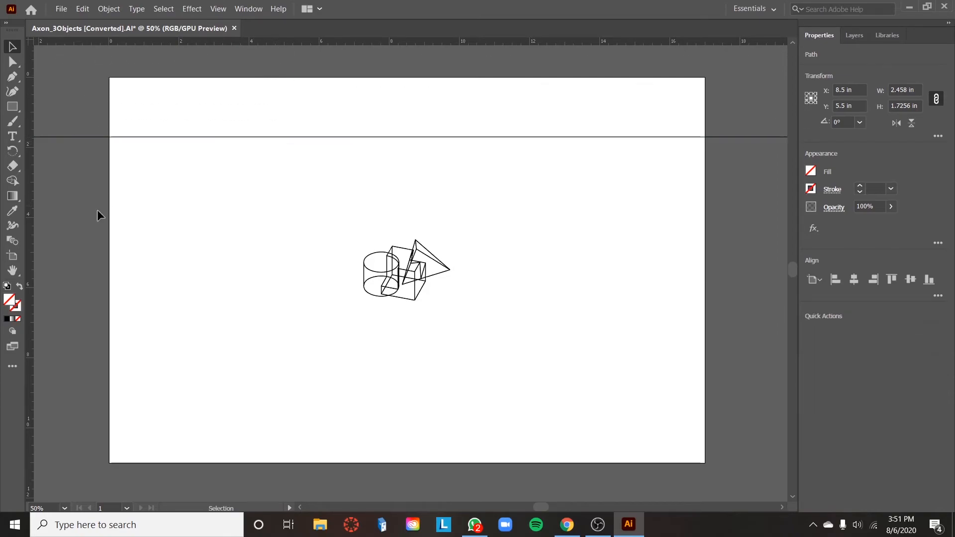
Step: Place a vertical ruler guide about 4.6 in from the artboard's left edge and a second horizontal guide at about Y 7.4 in
drag(29, 201, 272, 211)
drag(531, 85, 526, 337)
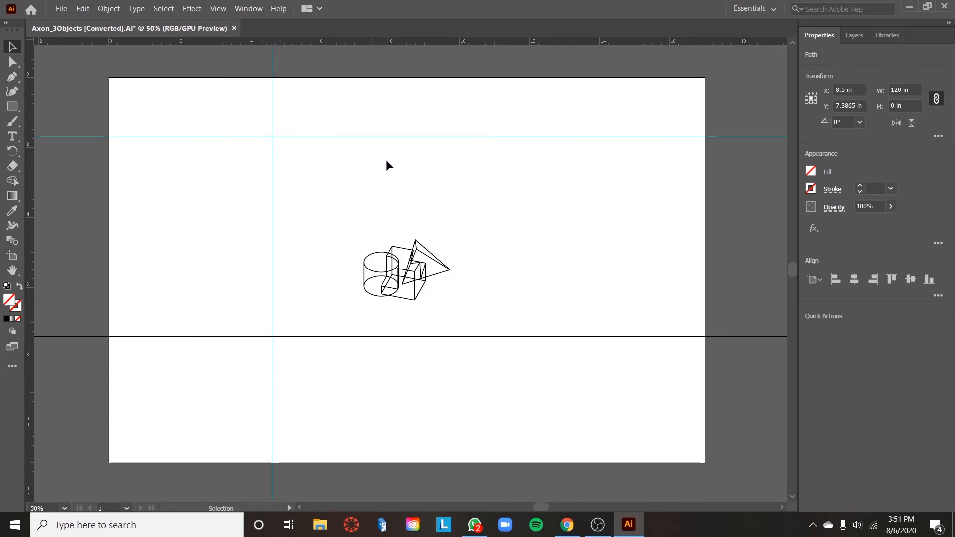
Step: Expand the Hidden_0.25 layer to list its guides and move the lower horizontal guide down by about 0.3 in
click(854, 36)
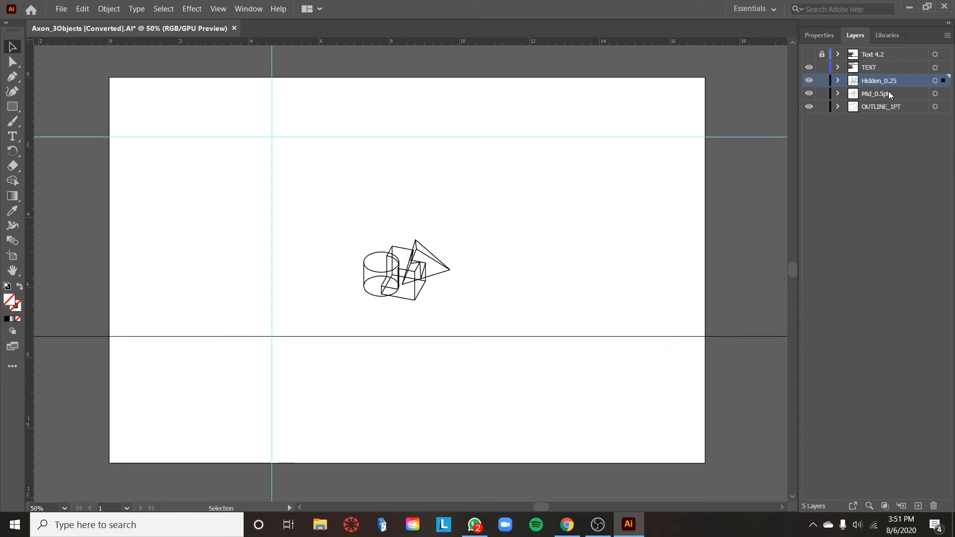
click(838, 81)
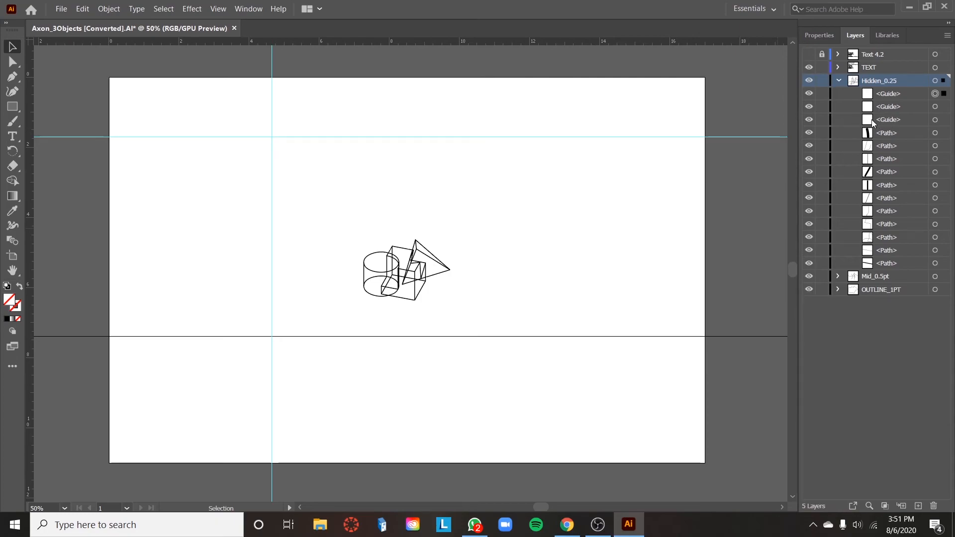
mouse_move(634, 336)
mouse_down()
mouse_move(633, 302)
mouse_move(633, 389)
mouse_move(633, 300)
mouse_move(627, 362)
mouse_move(640, 347)
mouse_up()
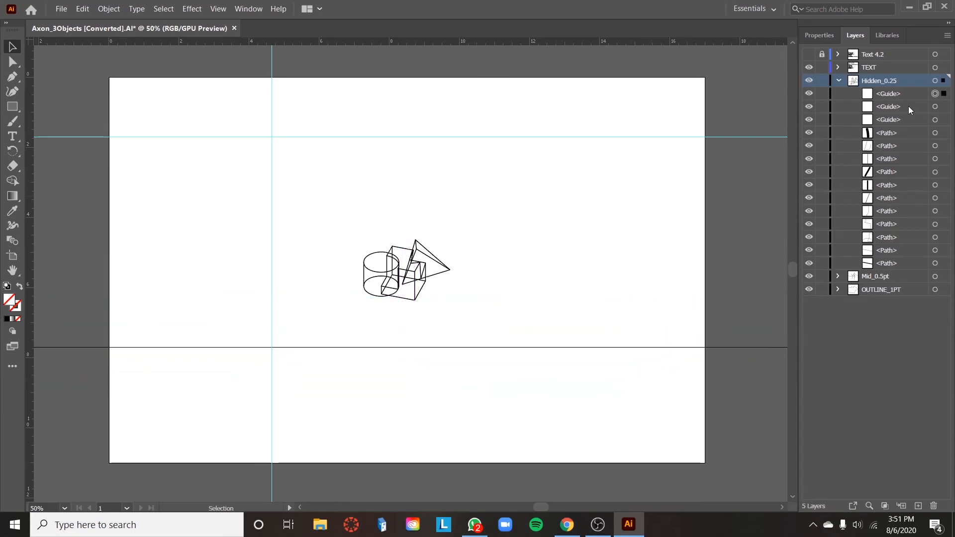
Step: Lock all three guides inside the Hidden_0.25 layer
click(821, 93)
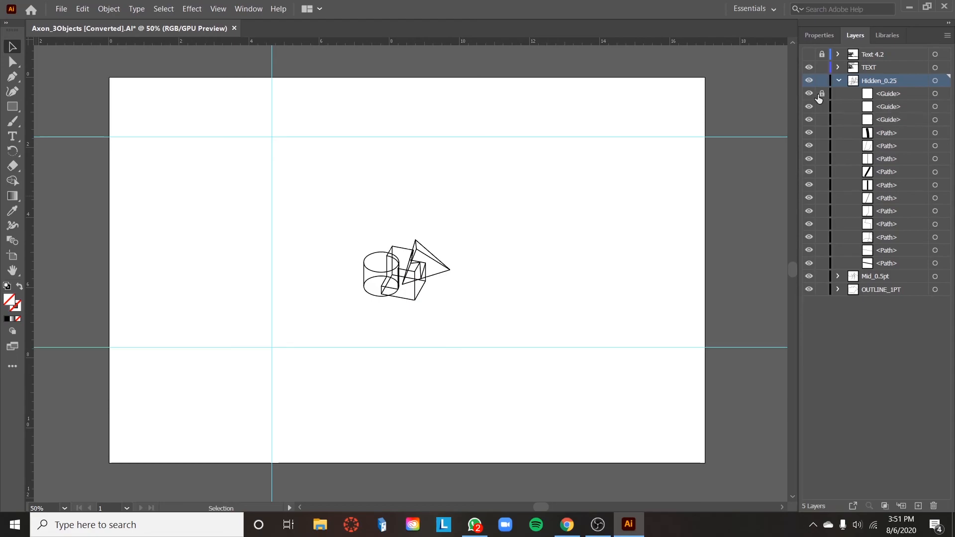
click(821, 106)
click(821, 120)
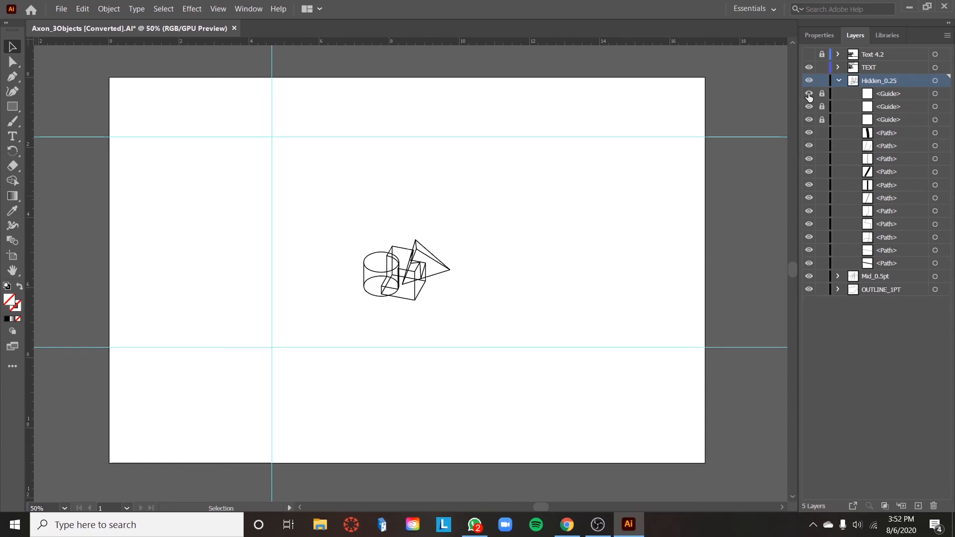
Step: Toggle the visibility of the first listed guide off and on again, and unlock all three guides
click(809, 94)
click(809, 94)
click(822, 94)
click(821, 106)
click(820, 121)
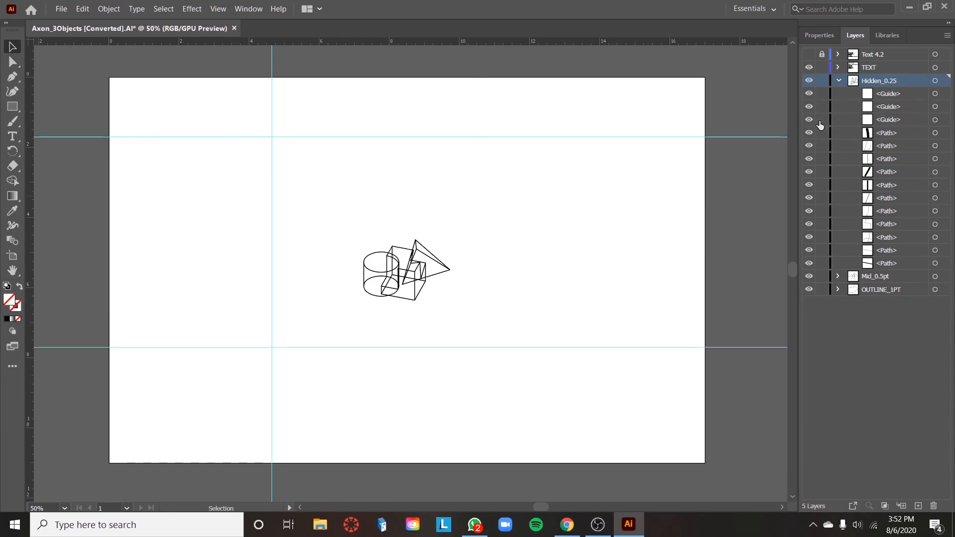
Step: Delete all three guides from the Hidden_0.25 layer
click(900, 94)
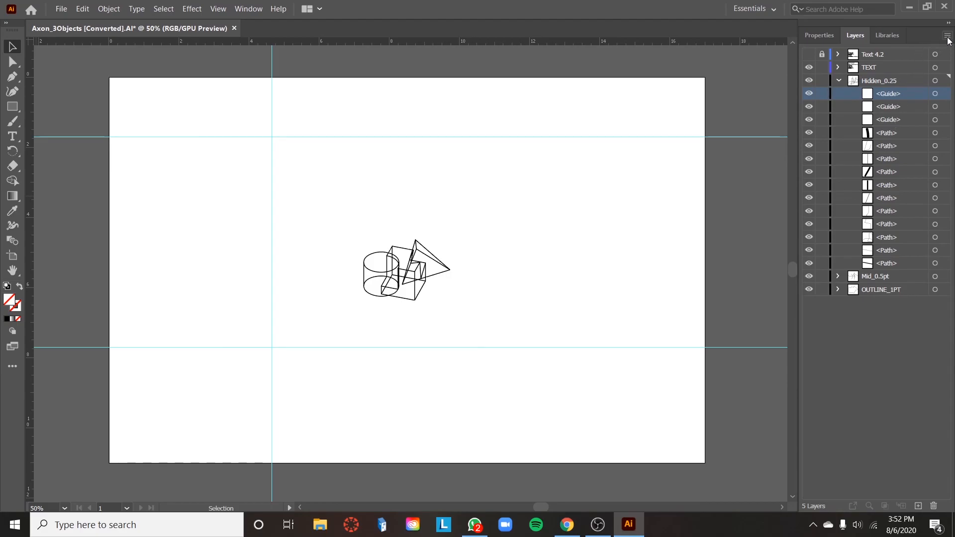
click(947, 36)
click(915, 77)
click(907, 94)
shift+click(906, 107)
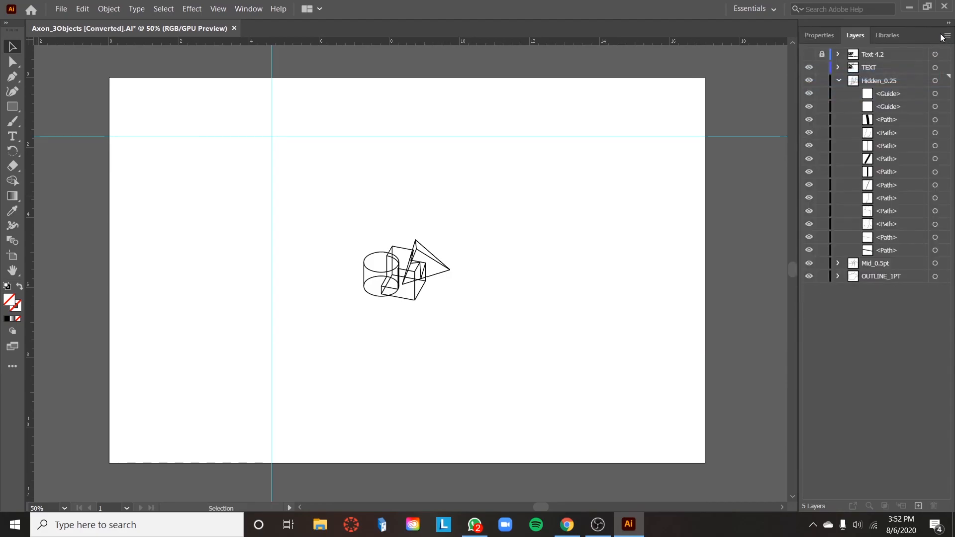
click(946, 35)
click(899, 75)
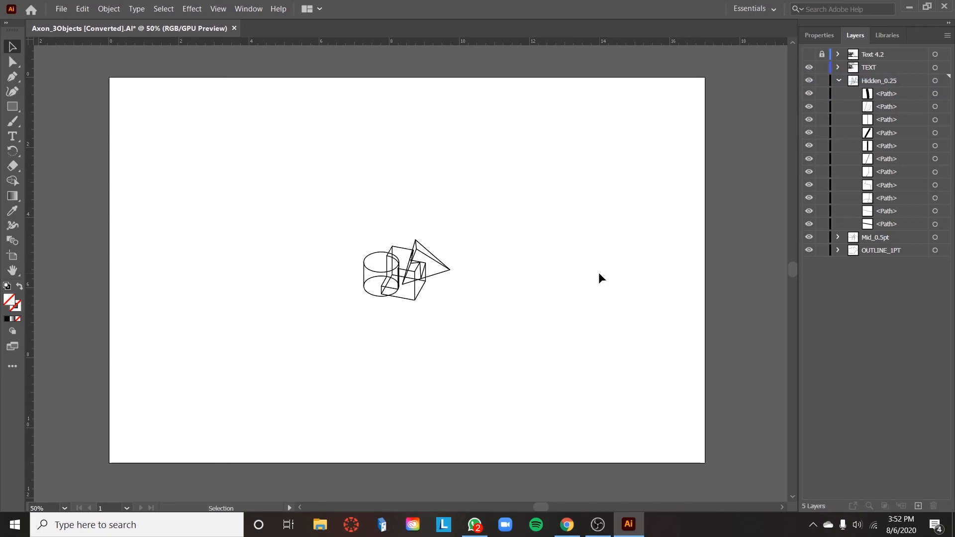